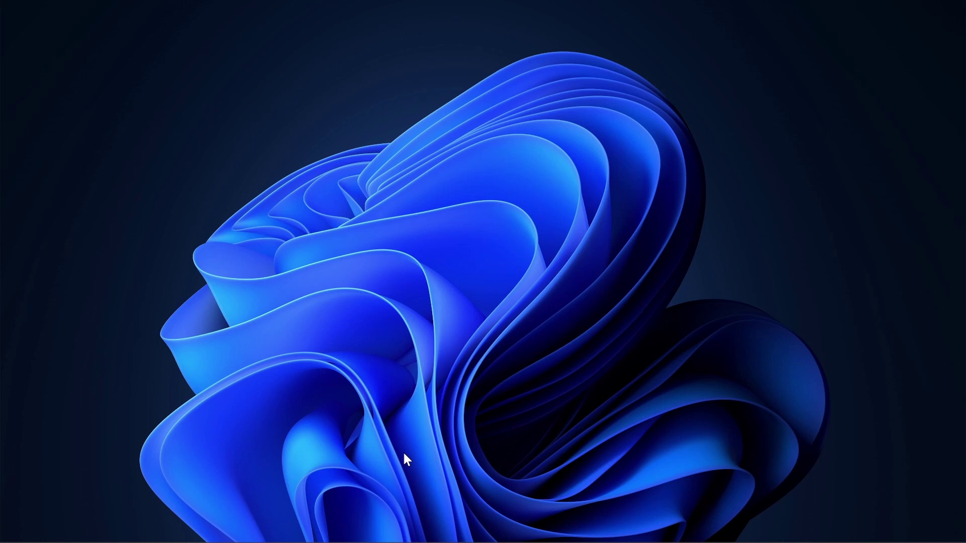
Step: In Firefox, review the DemulShooter wiki's Installation page and supported games list, and open the project's Releases page
left_click(468, 529)
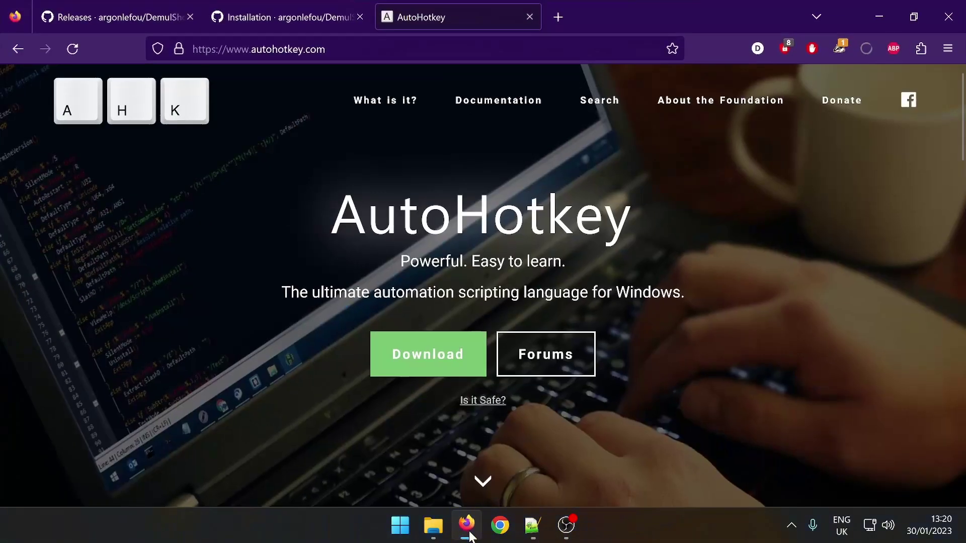
left_click(256, 17)
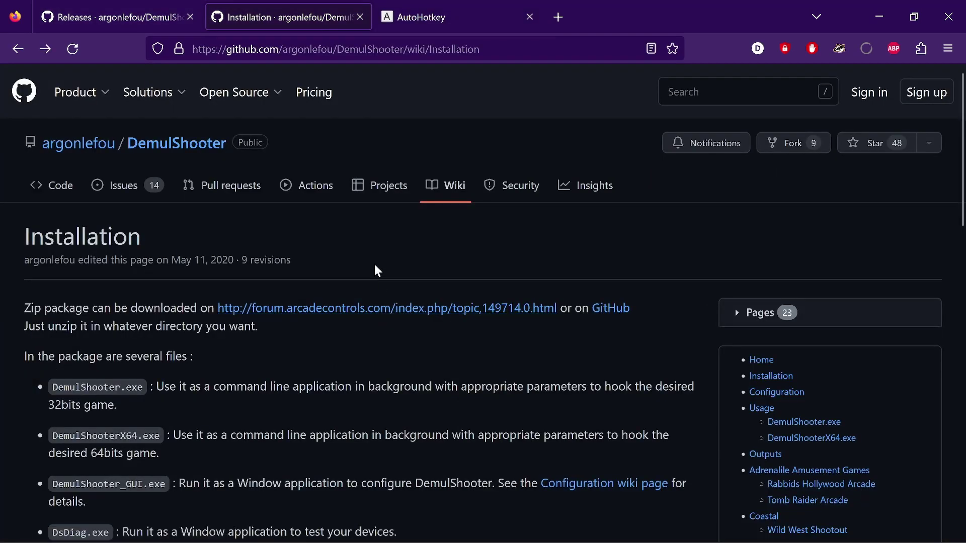
scroll(378, 297, "down", 7)
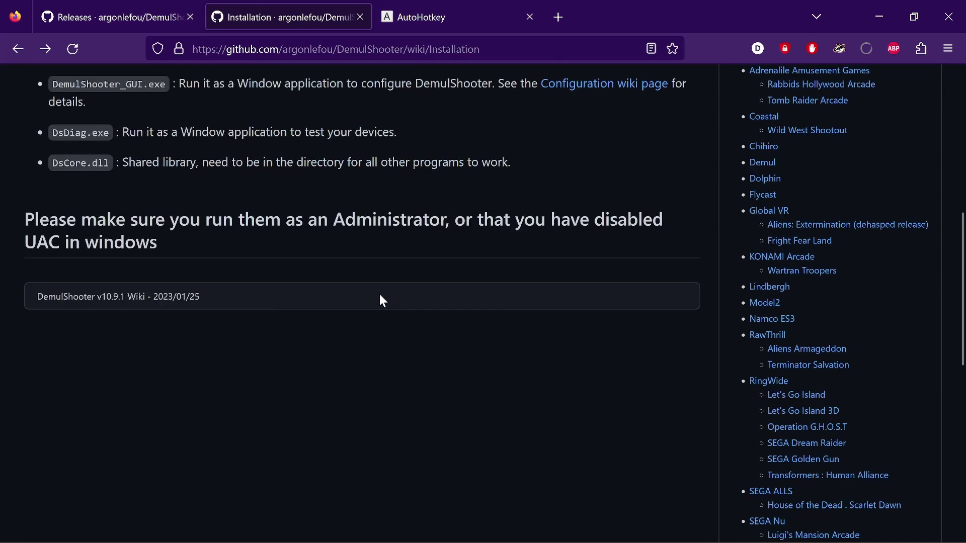
scroll(408, 297, "up", 4)
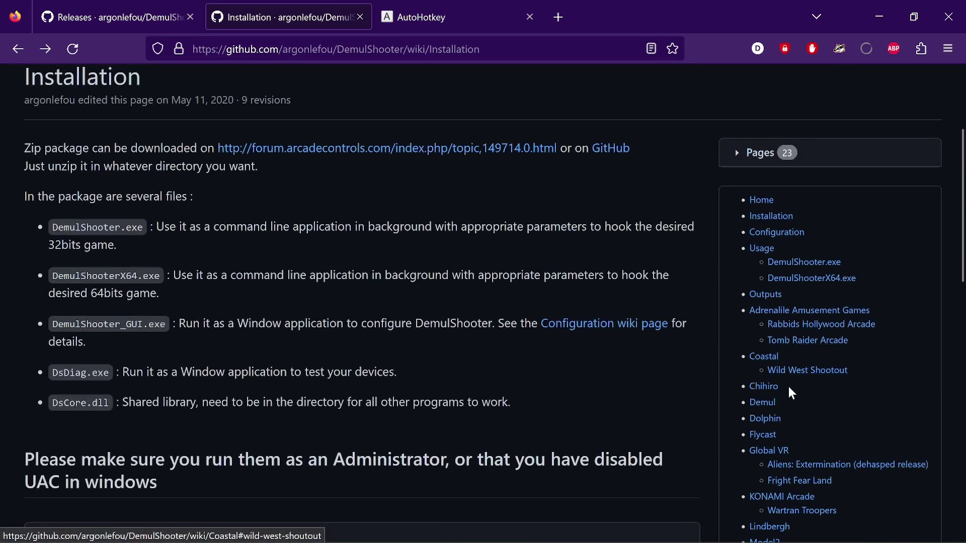
scroll(800, 396, "down", 8)
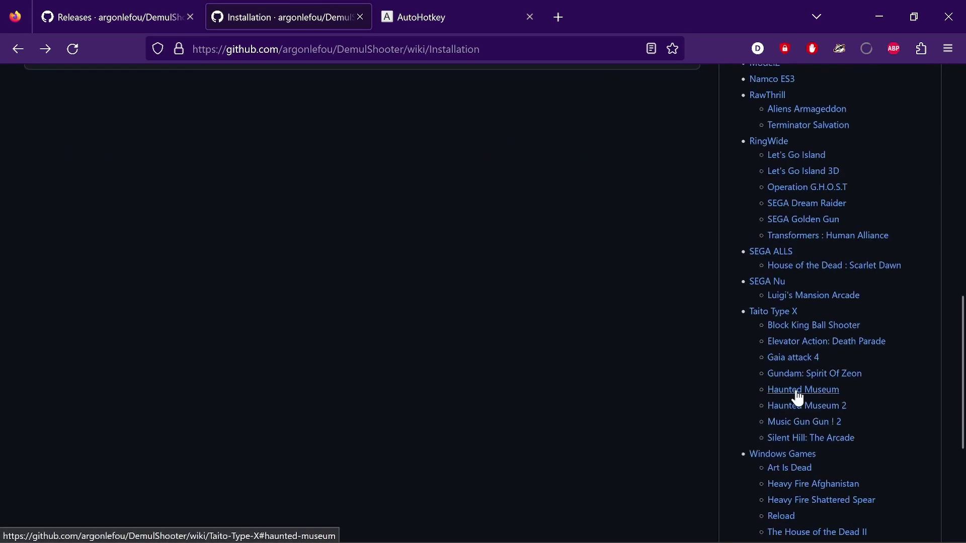
scroll(793, 382, "up", 1)
scroll(794, 349, "up", 5)
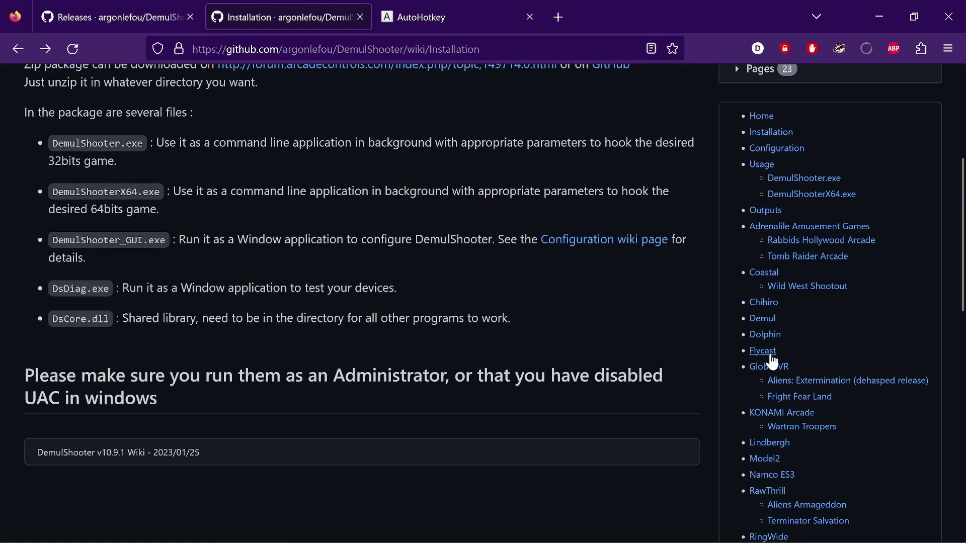
scroll(765, 362, "up", 4)
scroll(744, 353, "down", 4)
scroll(604, 387, "up", 5)
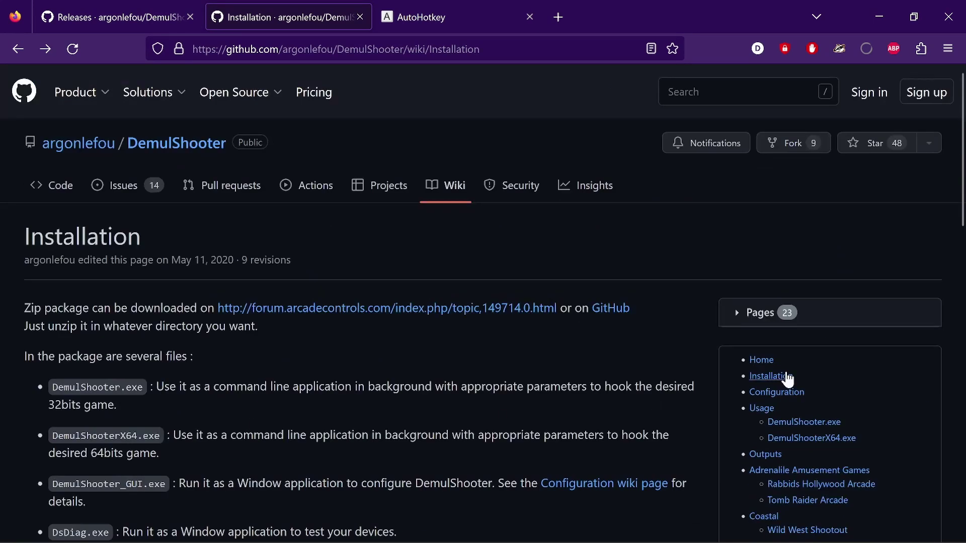
scroll(788, 380, "down", 5)
scroll(825, 412, "up", 5)
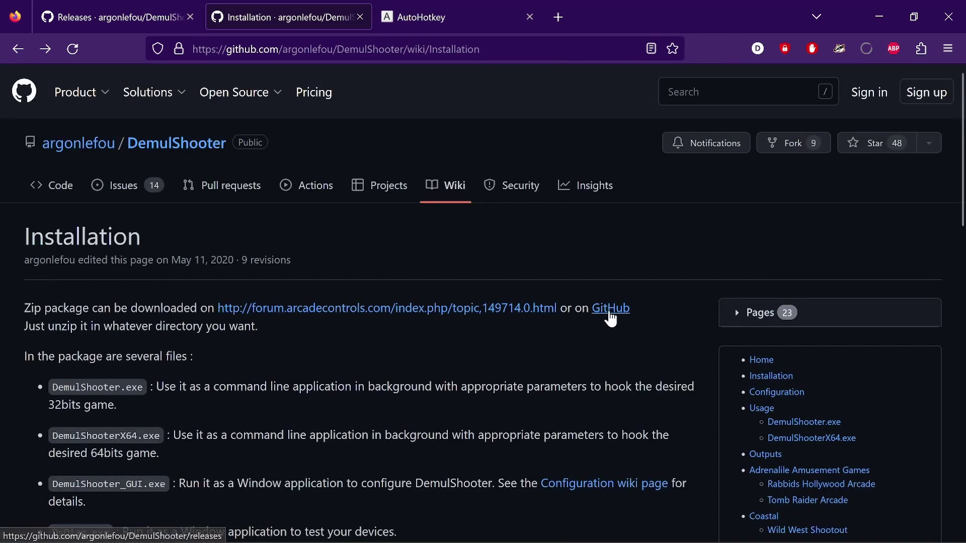
left_click(108, 16)
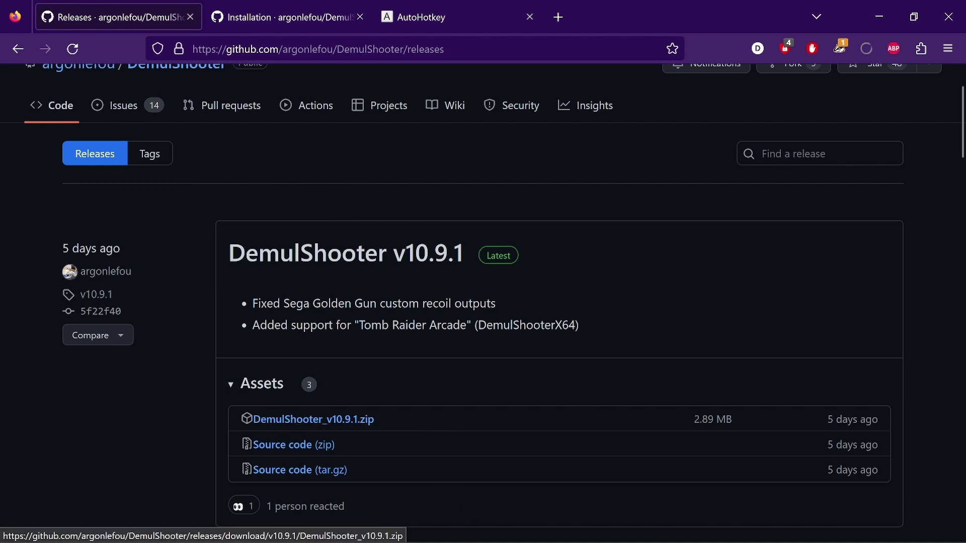
Step: Switch to the DemulShooter folder in File Explorer and check that DemulShooter_GUI's compatibility properties run it as an administrator
mouse_move(435, 533)
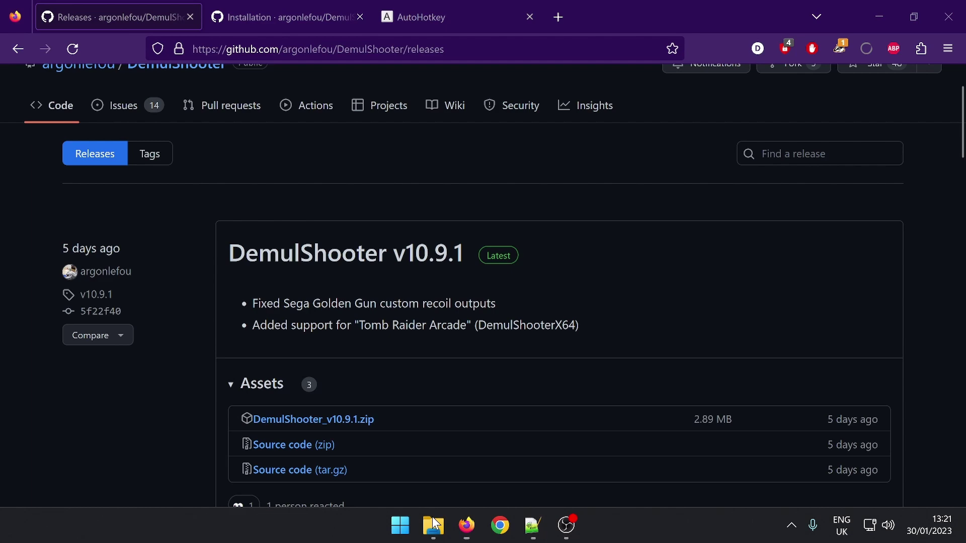
left_click(435, 524)
left_click(509, 485)
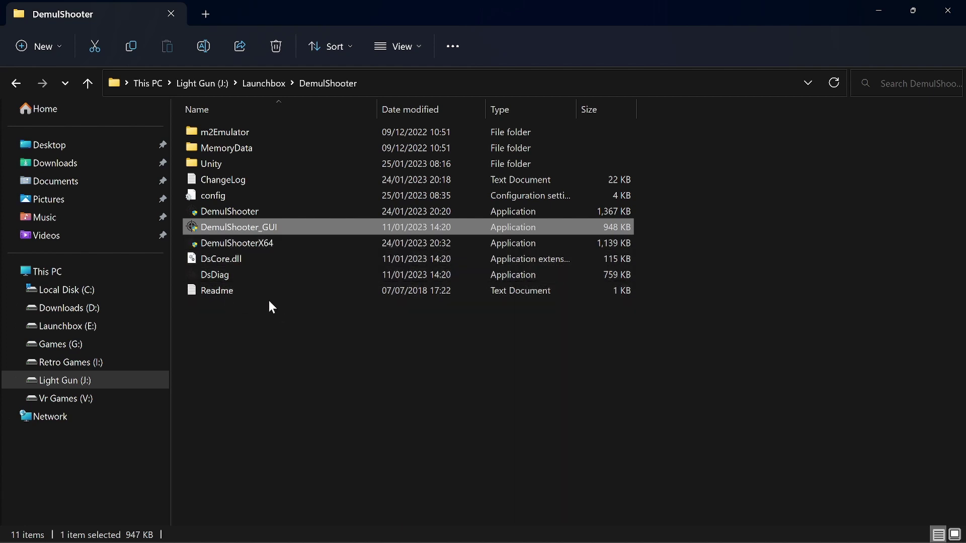
right_click(224, 226)
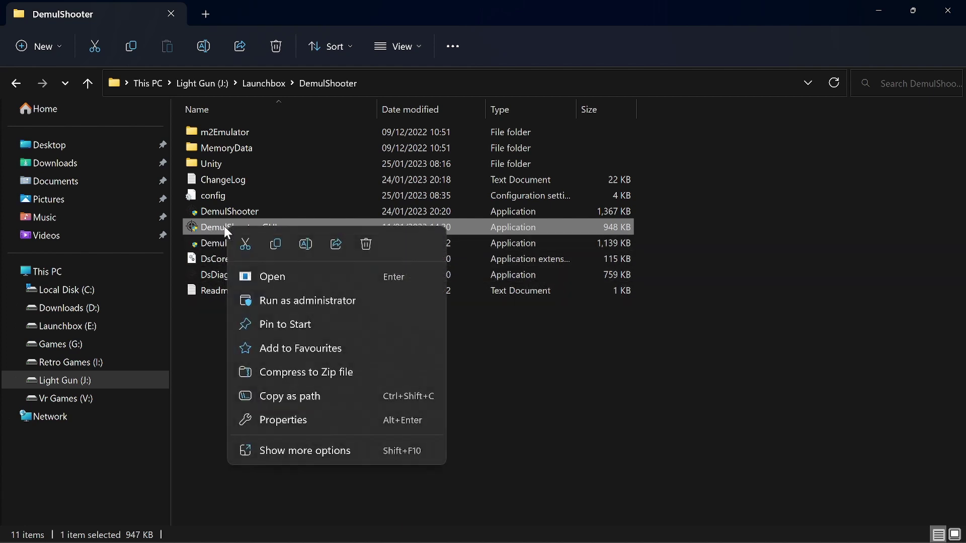
left_click(280, 422)
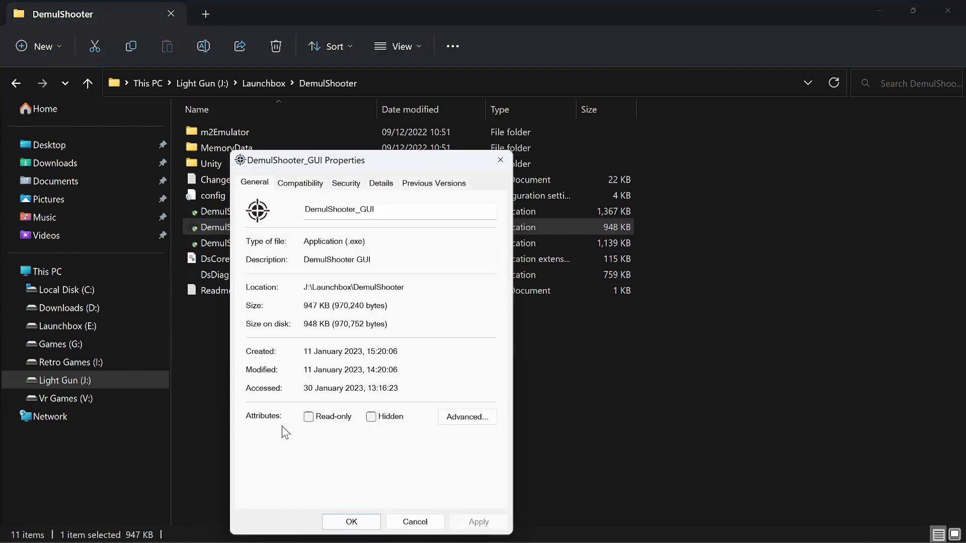
left_click(304, 182)
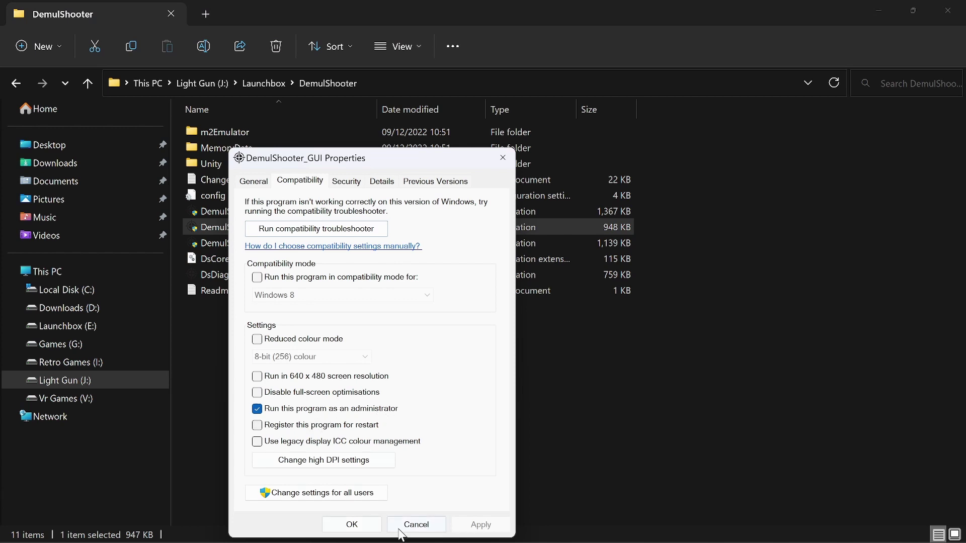
left_click(340, 528)
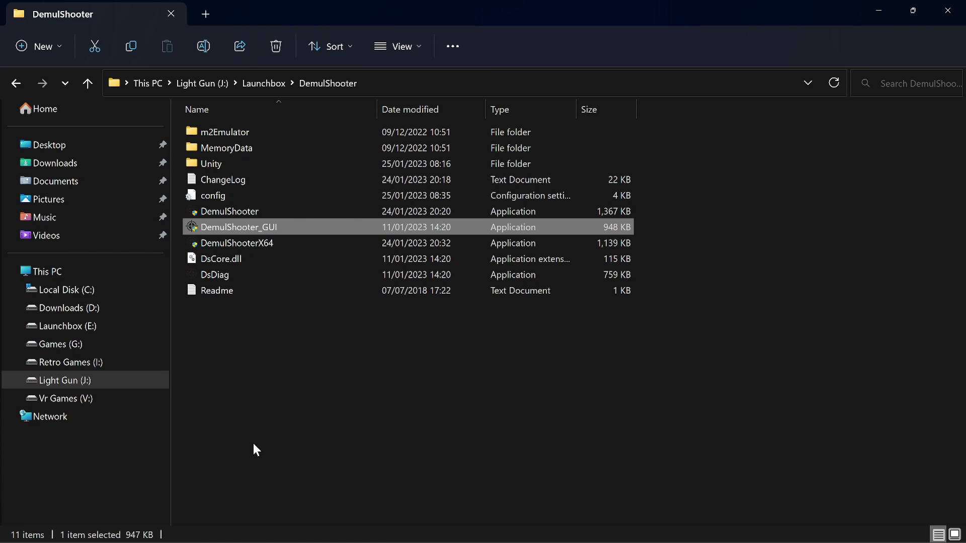
double_click(244, 229)
left_click(593, 200)
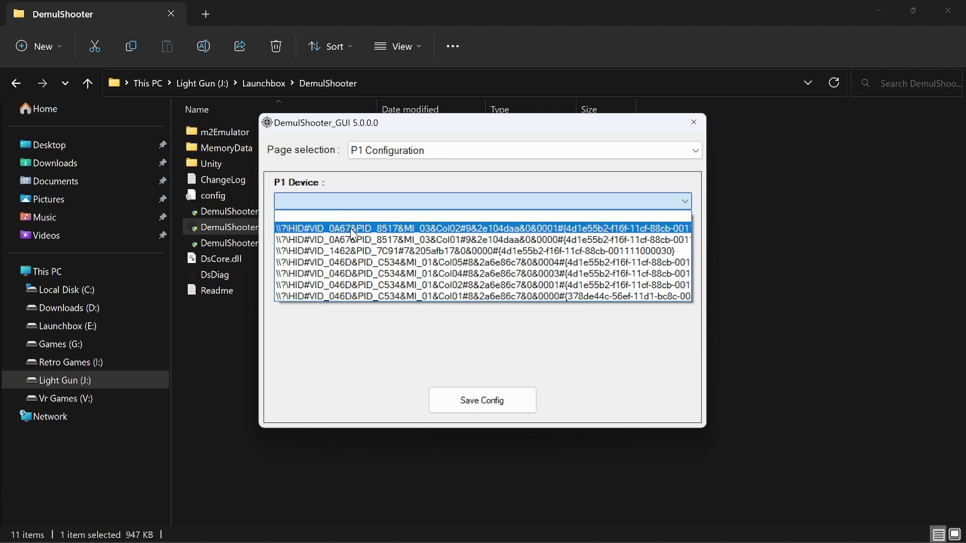
left_click(693, 122)
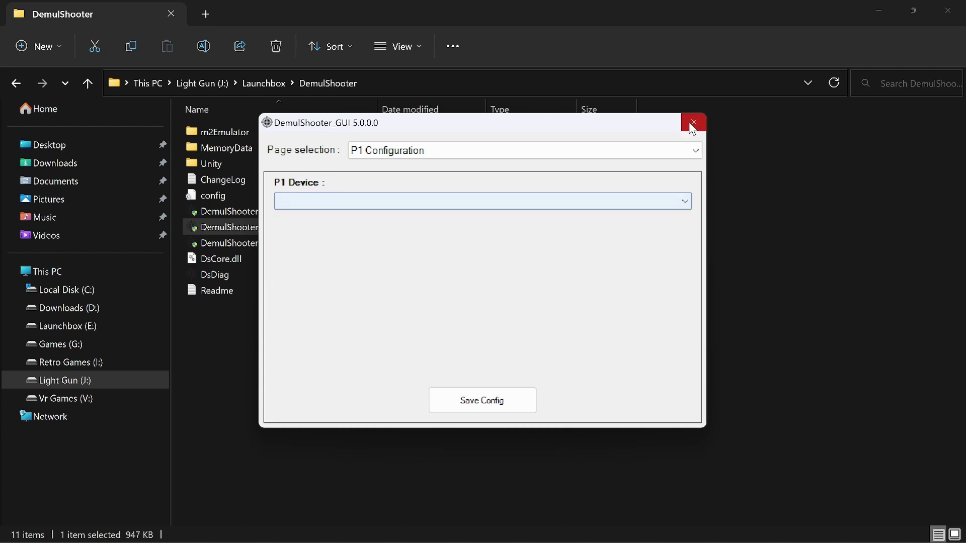
left_click(693, 122)
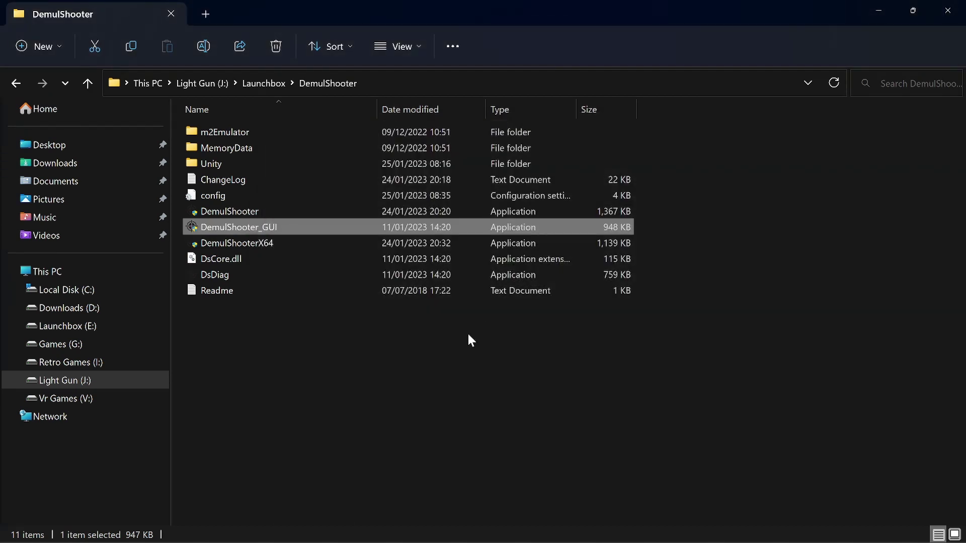
Step: Launch DemulShooter_GUI, select the Sinden lightgun (VID_16C0, PID_0F38) as the P1 device, save the configuration and close the program
double_click(276, 226)
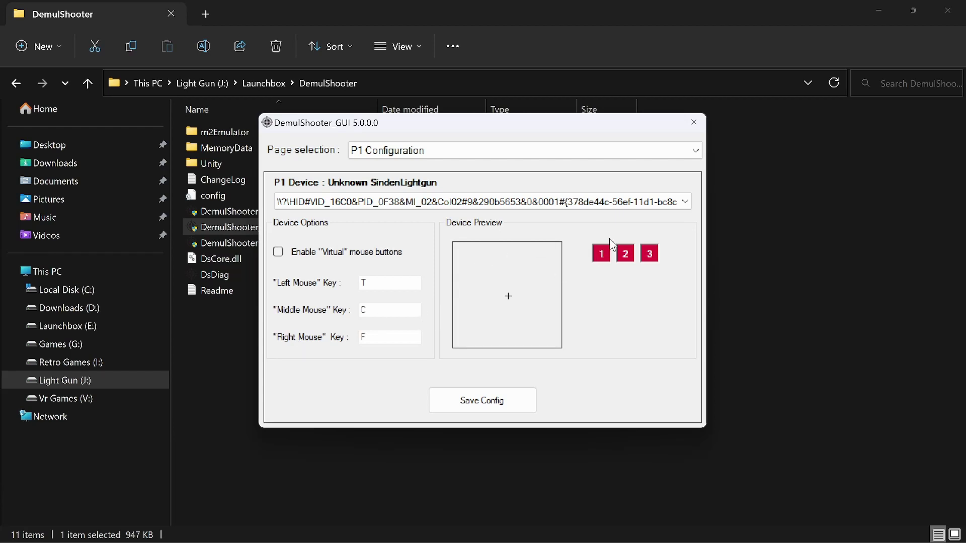
left_click(677, 205)
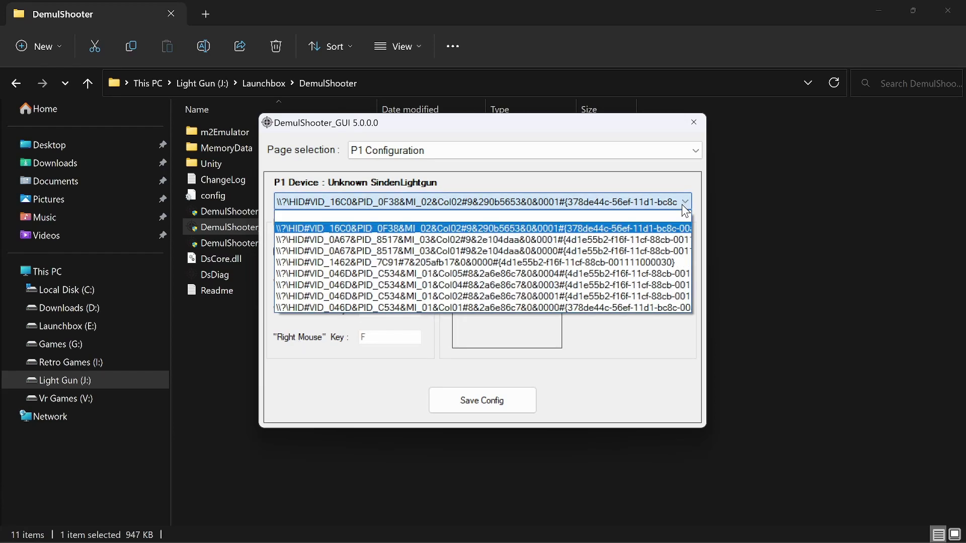
left_click(330, 229)
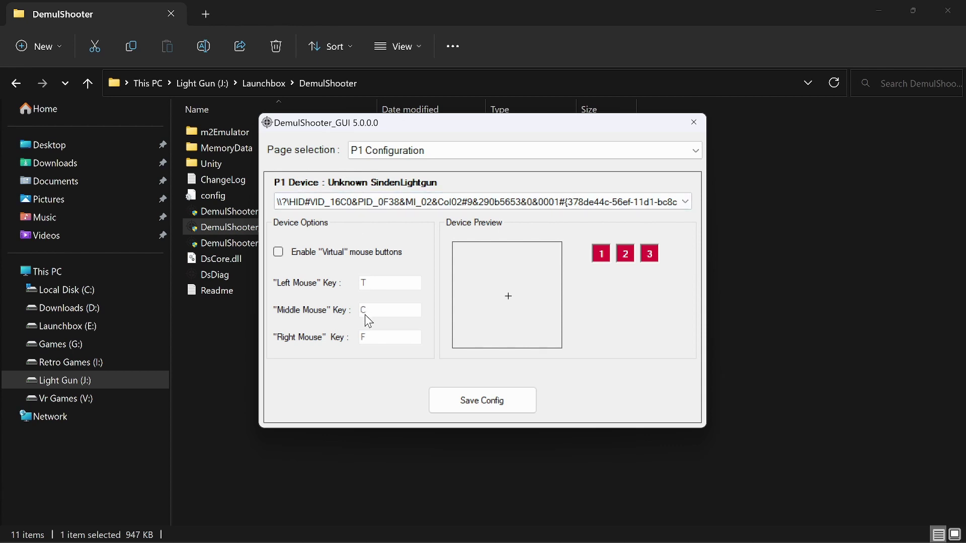
left_click(477, 405)
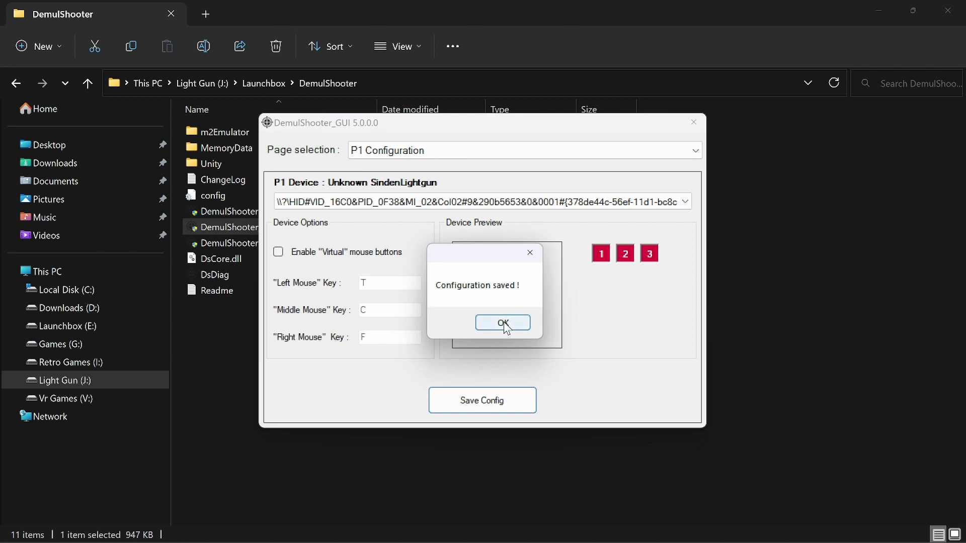
left_click(506, 325)
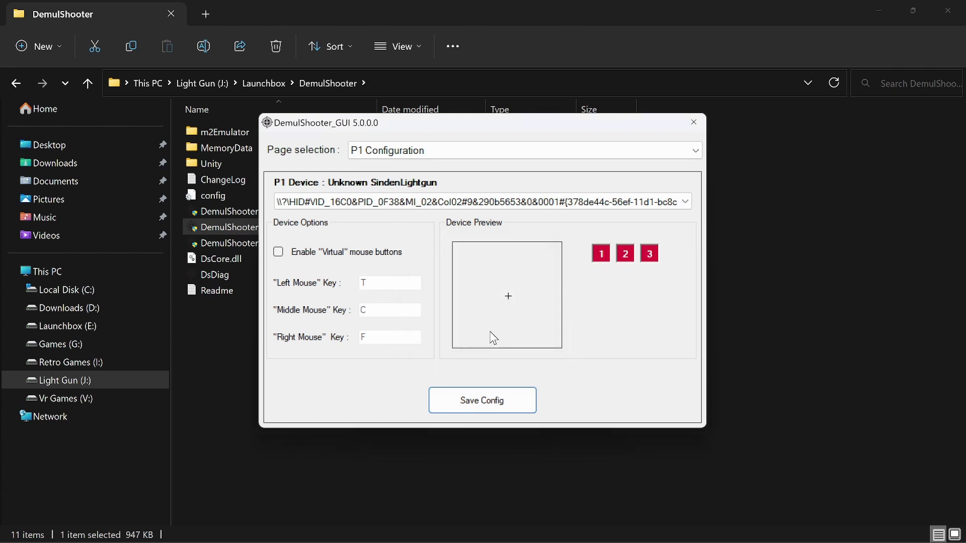
left_click(695, 125)
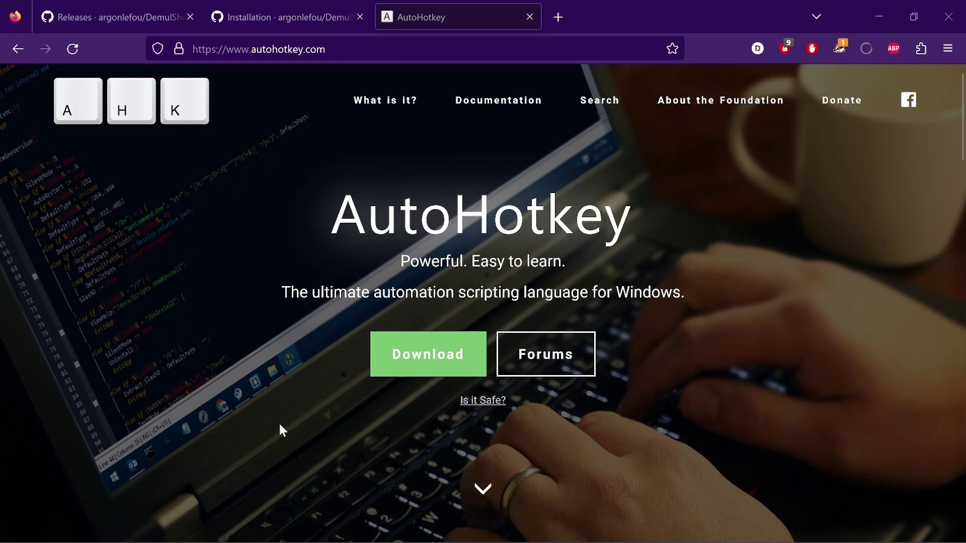
Step: Show the available download versions on the AutoHotkey website
left_click(442, 364)
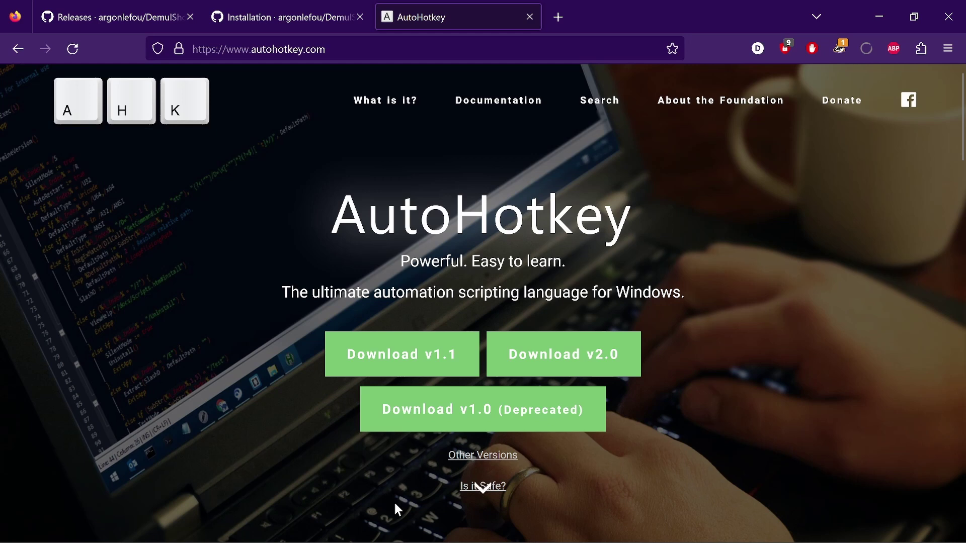
Step: Switch to the Silent Hill The Arcade folder in File Explorer and create an AutoHotkey script with the default name
mouse_move(433, 526)
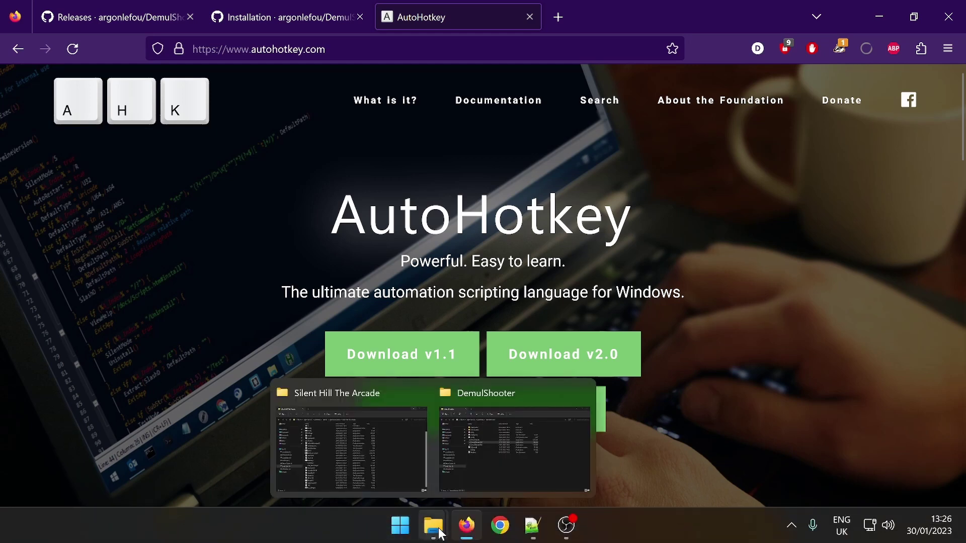
left_click(397, 475)
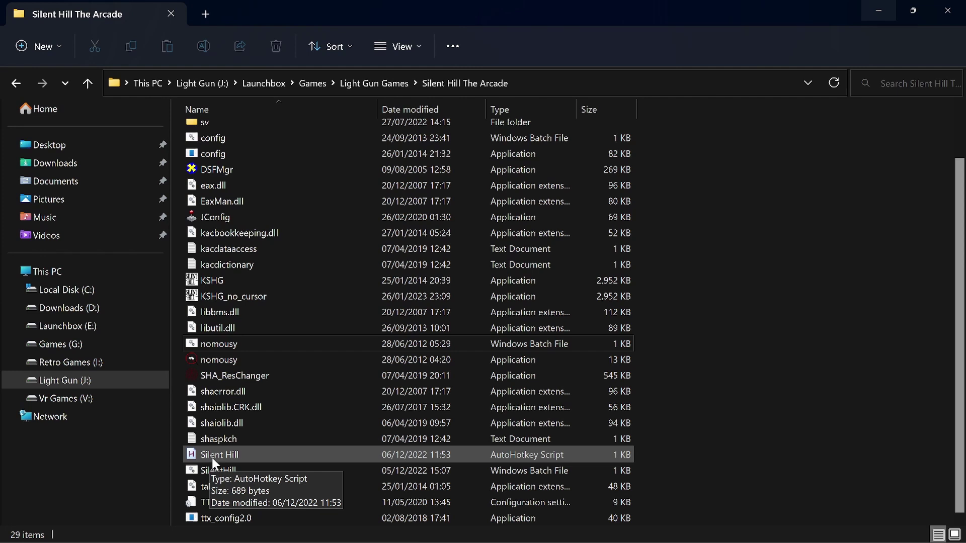
right_click(719, 338)
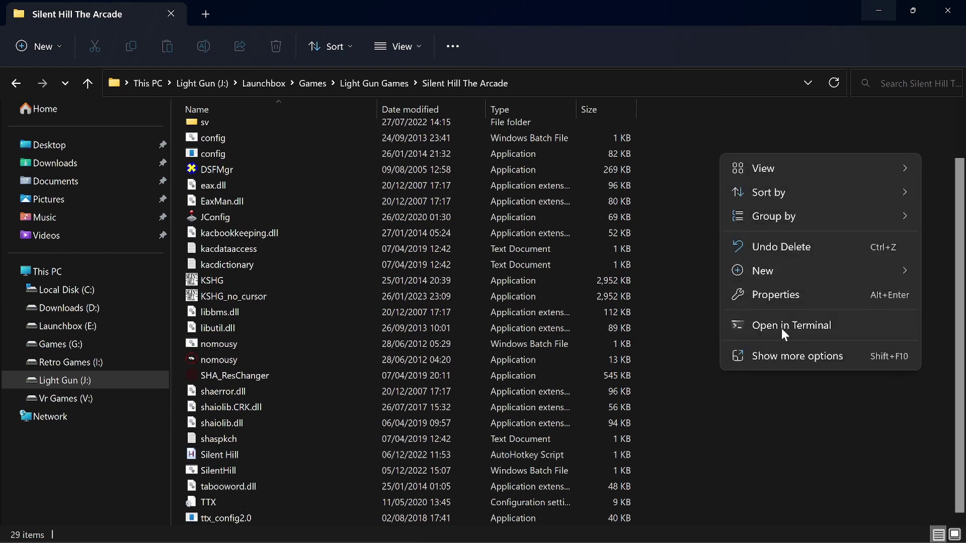
mouse_move(764, 281)
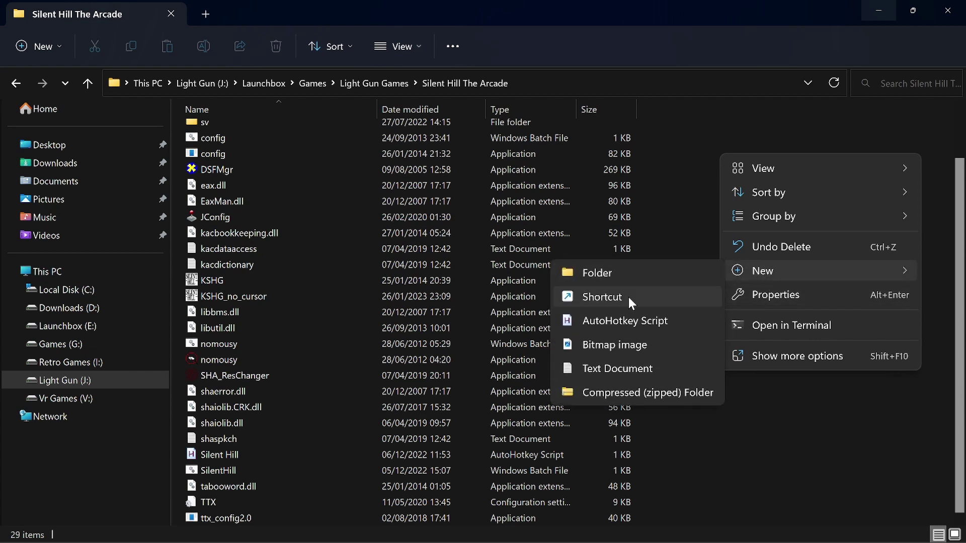
left_click(623, 325)
left_click(762, 300)
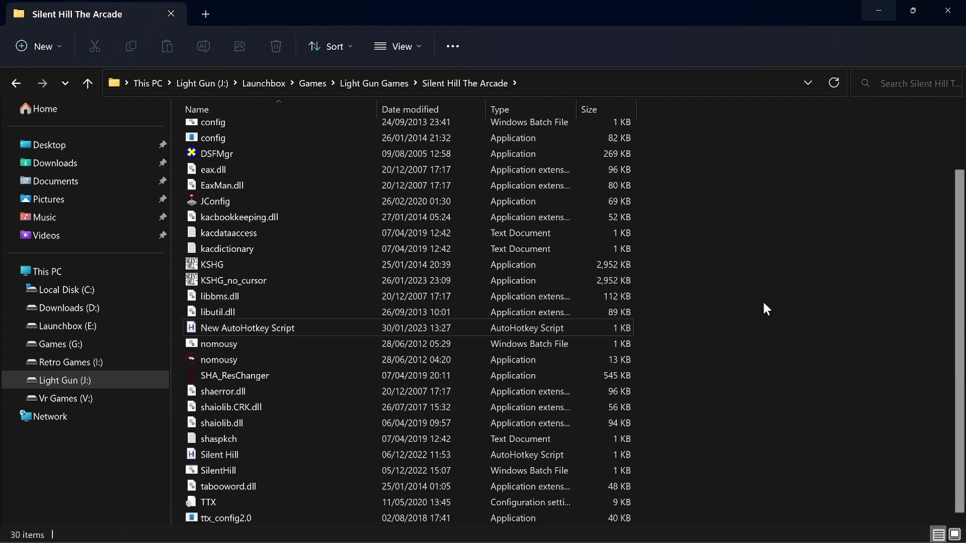
Step: Open the New AutoHotkey Script file in Notepad++ to view its default contents, and return to the game folder
left_click(239, 327)
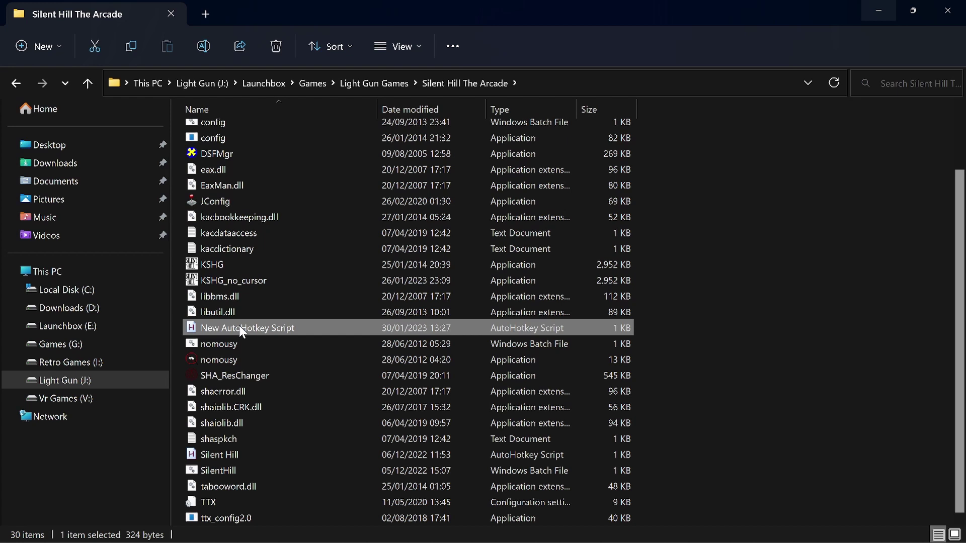
right_click(239, 327)
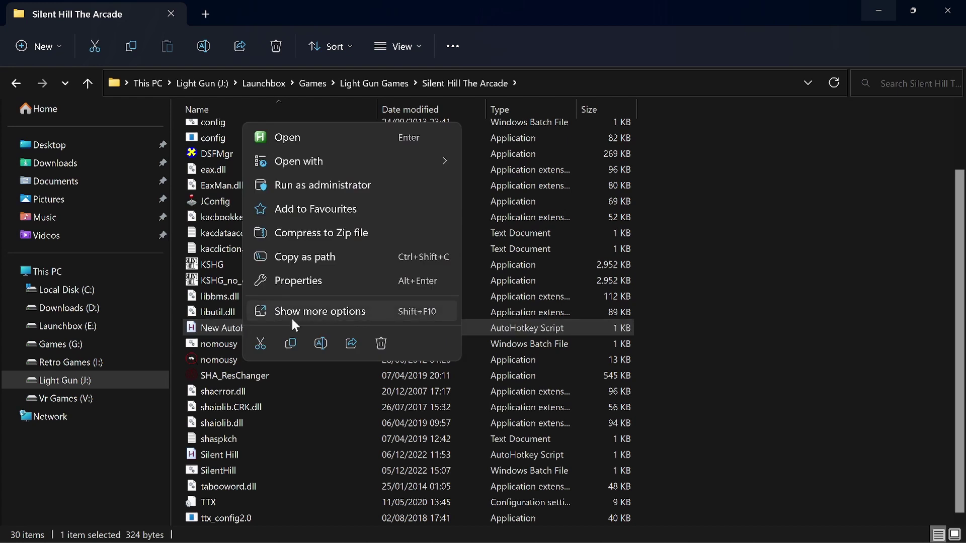
left_click(309, 312)
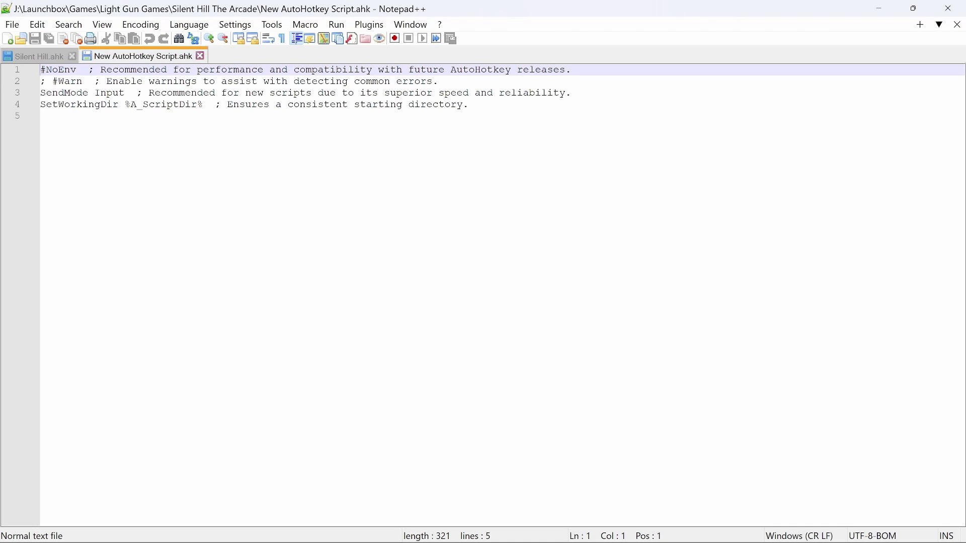
key("alt+F4")
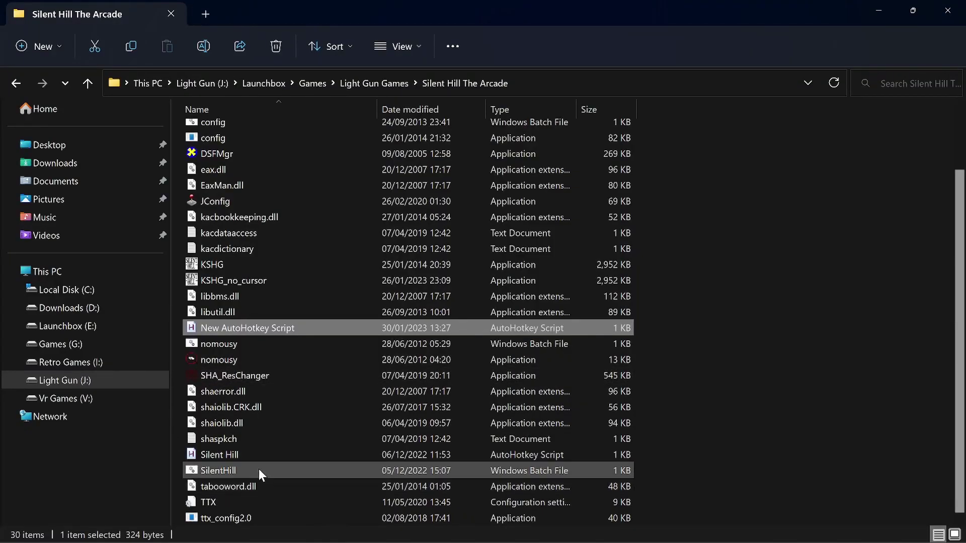
Step: Open the existing Silent Hill AutoHotkey script in Notepad++ to examine its launch and exit commands
right_click(215, 457)
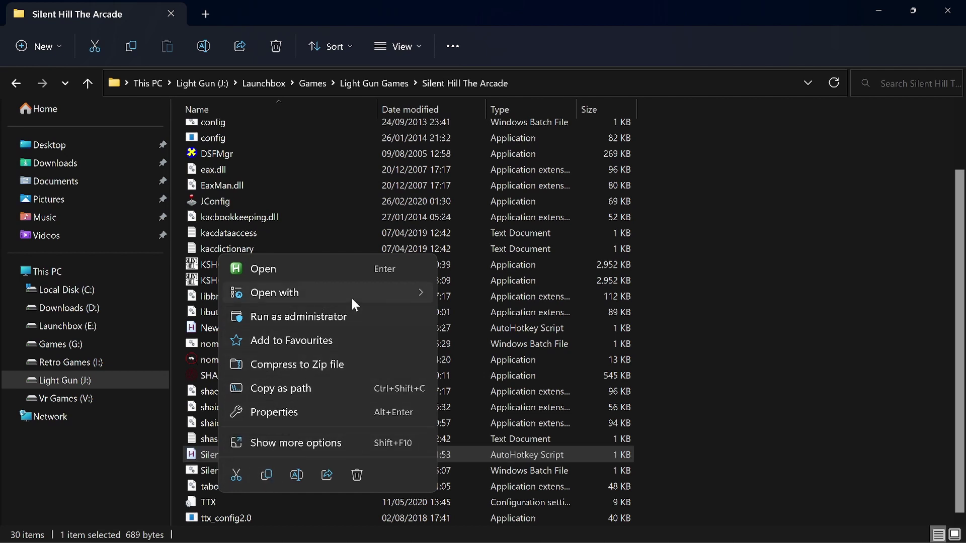
left_click(298, 444)
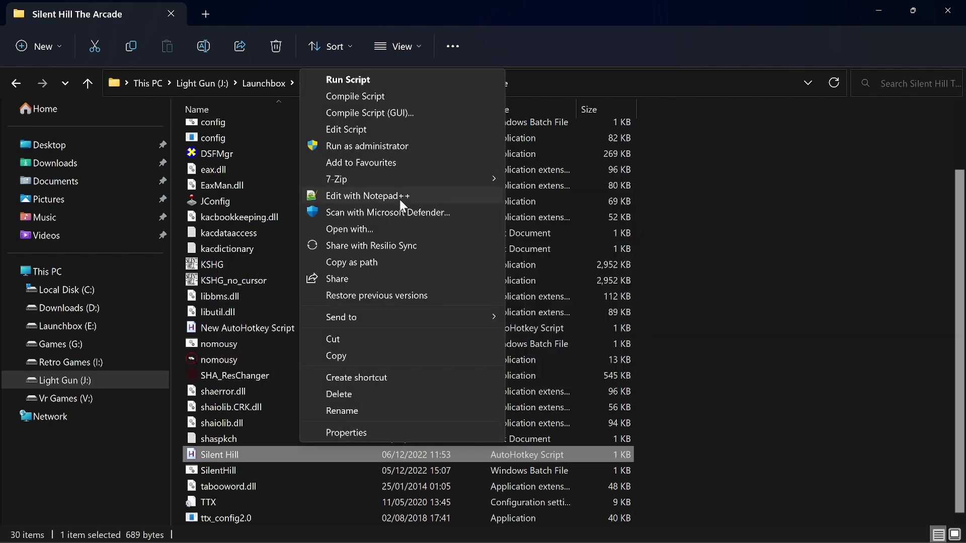
left_click(399, 198)
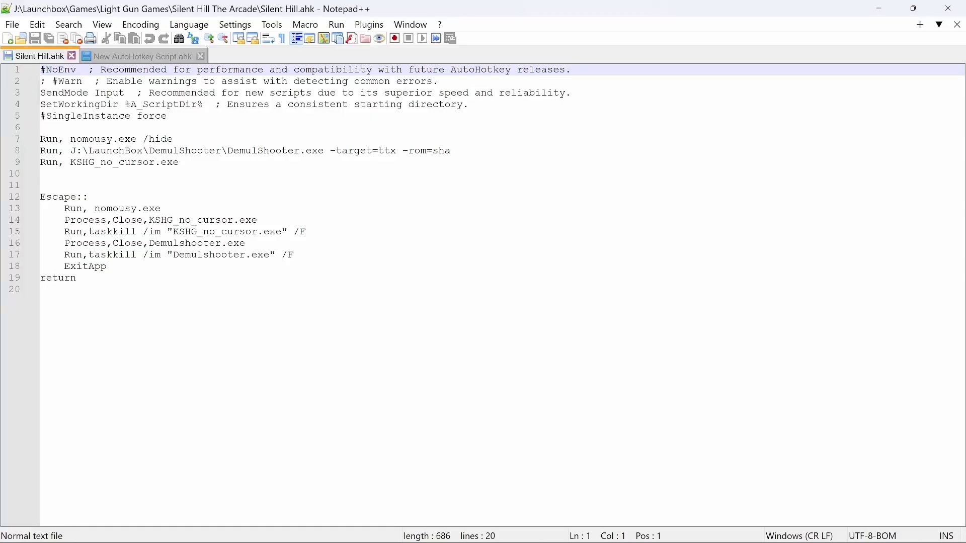